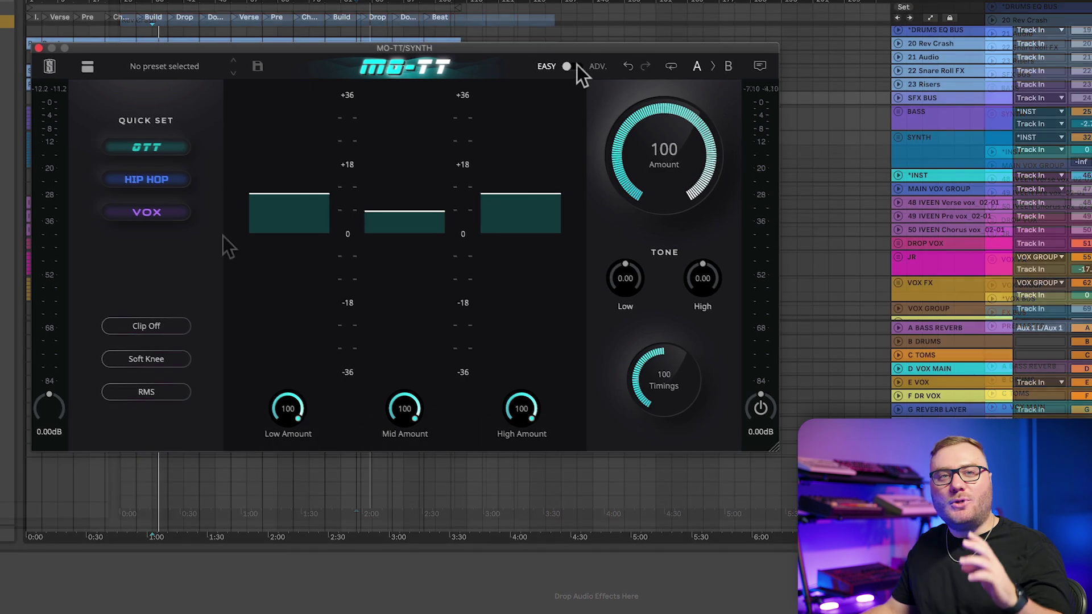
# Compare the Advanced and Easy views twice, finishing in Easy mode.
pyautogui.click(572, 66)
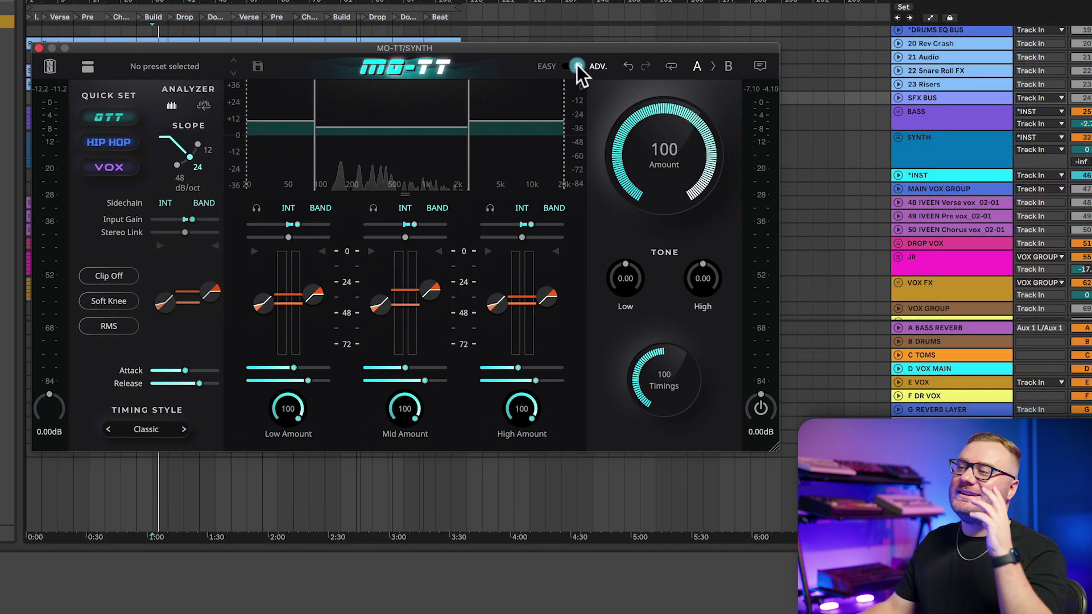
pyautogui.click(577, 65)
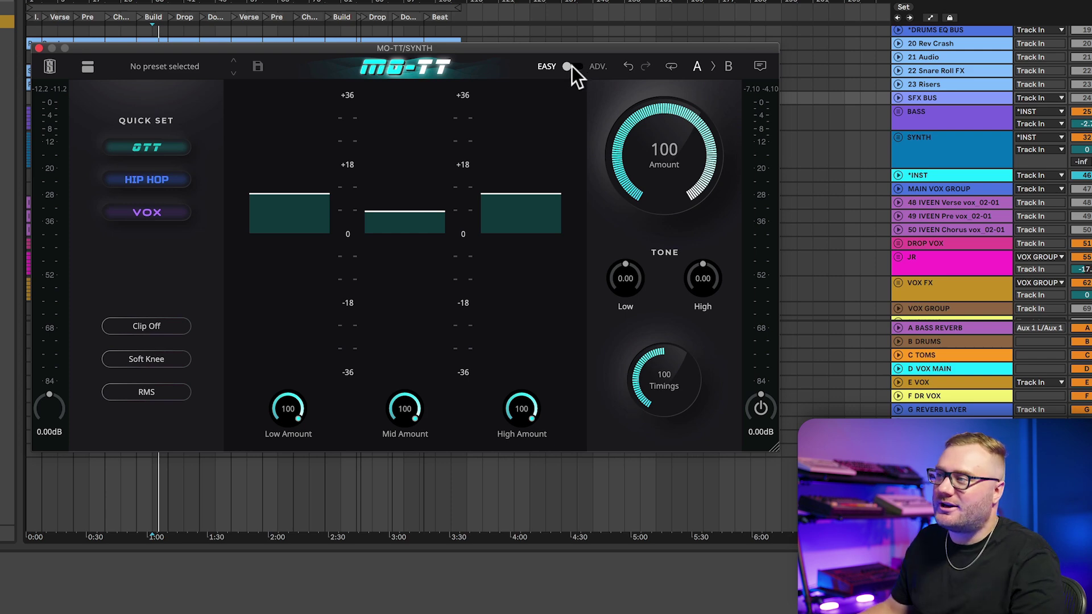
pyautogui.click(572, 66)
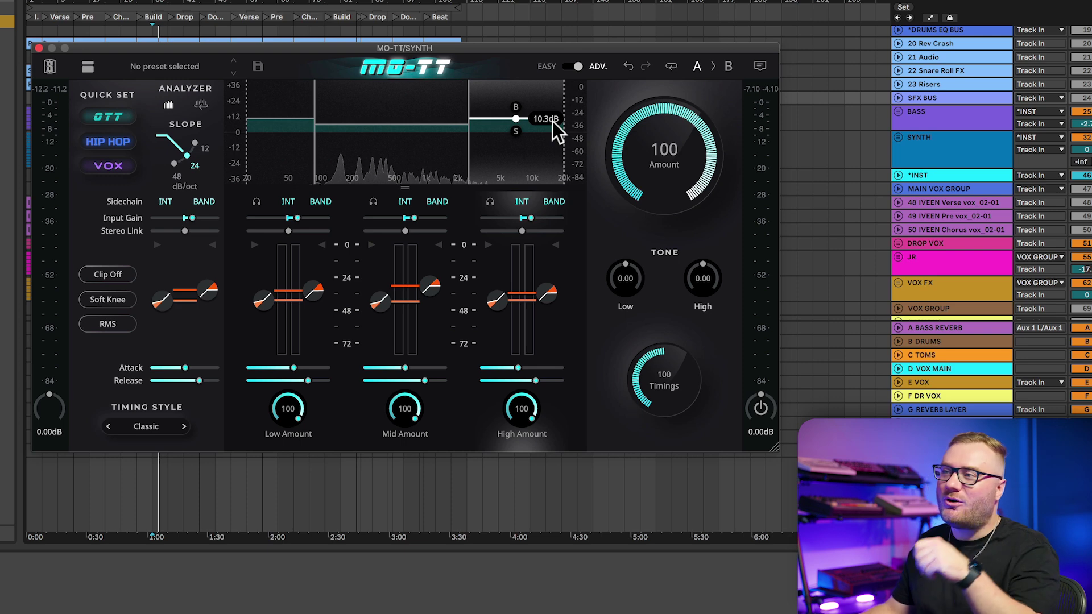
pyautogui.click(574, 65)
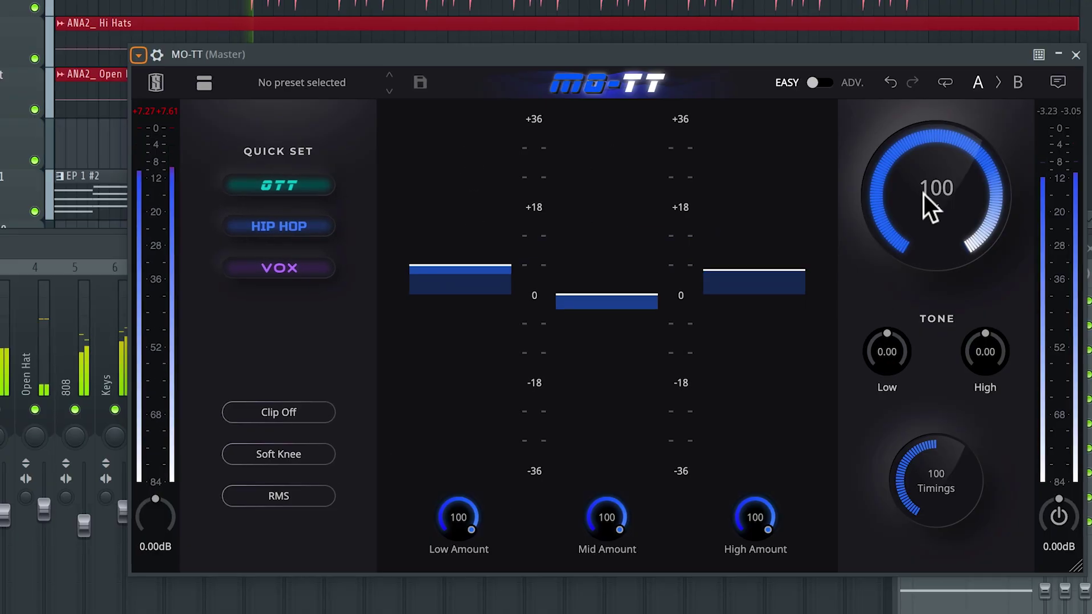
pyautogui.moveTo(924, 194); pyautogui.dragTo(905, 329)
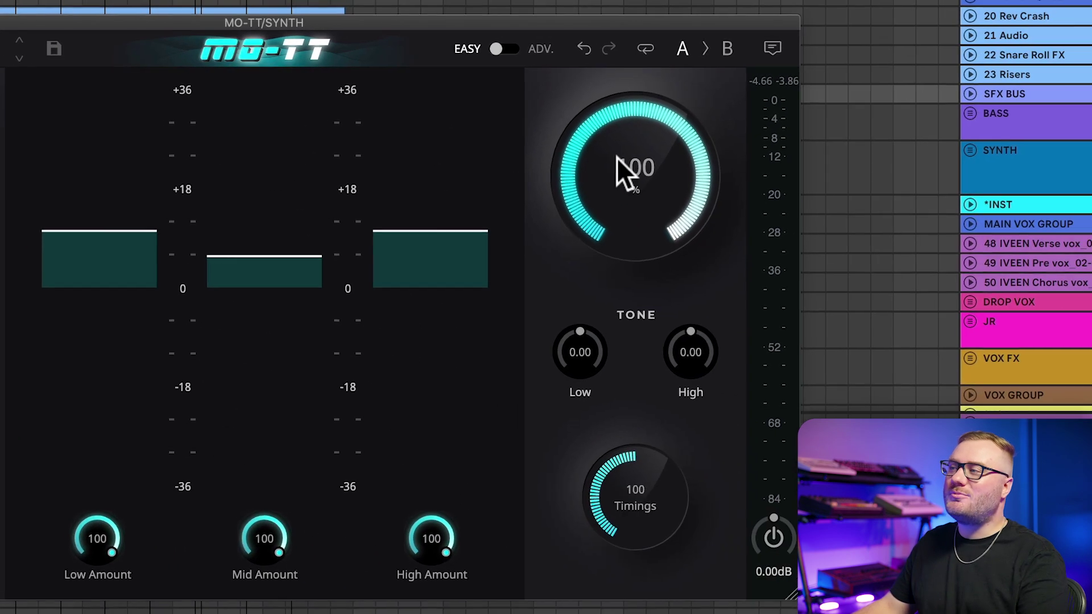
# Sweep the overall Amount knob to 0%, then back up to about 86%.
pyautogui.moveTo(585, 170)
pyautogui.mouseDown()
pyautogui.moveTo(564, 388)
pyautogui.moveTo(547, 367)
pyautogui.mouseUp()
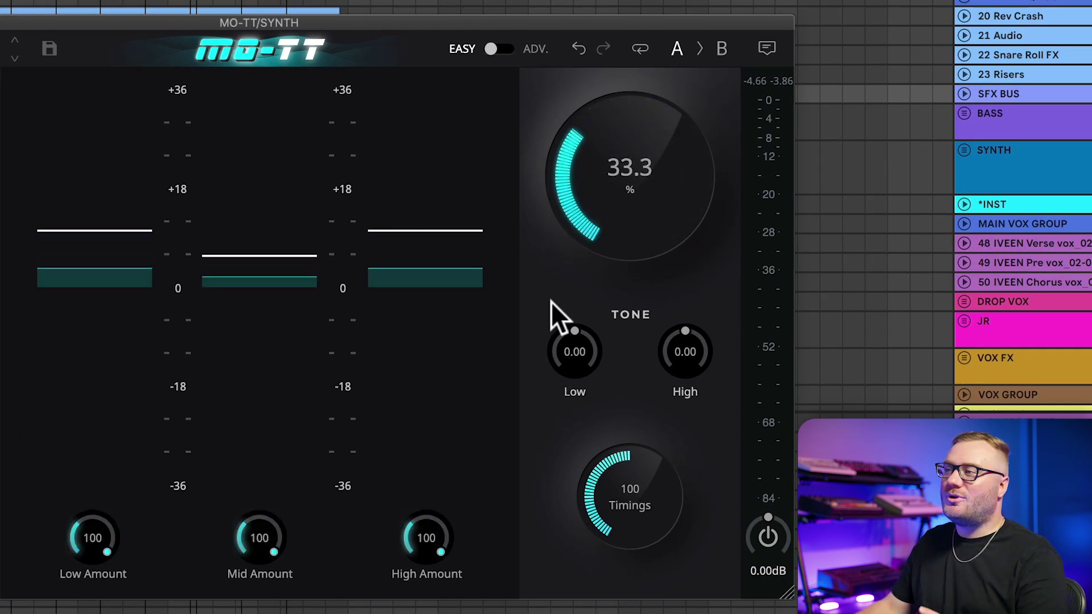
pyautogui.moveTo(549, 312)
pyautogui.mouseDown()
pyautogui.moveTo(572, 128)
pyautogui.moveTo(632, 316)
pyautogui.moveTo(608, 110)
pyautogui.moveTo(608, 168)
pyautogui.moveTo(612, 73)
pyautogui.mouseUp()
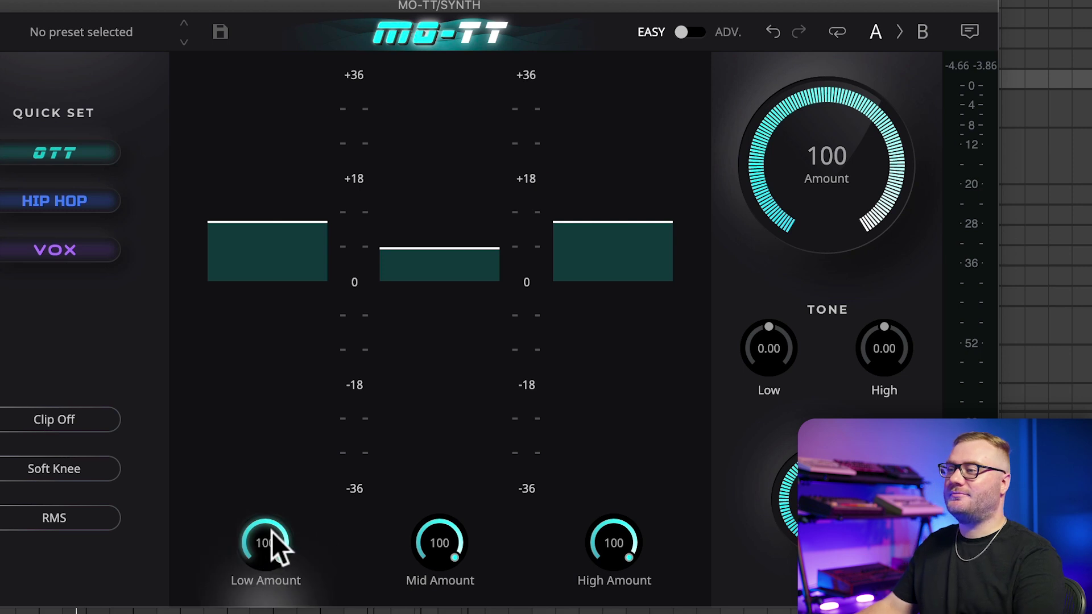
# Set Low, Mid and High amounts to 63.6, 28.4, 41.9; sweep overall Amount back to 100.
pyautogui.moveTo(272, 537); pyautogui.dragTo(272, 580)
pyautogui.moveTo(440, 542); pyautogui.dragTo(440, 597)
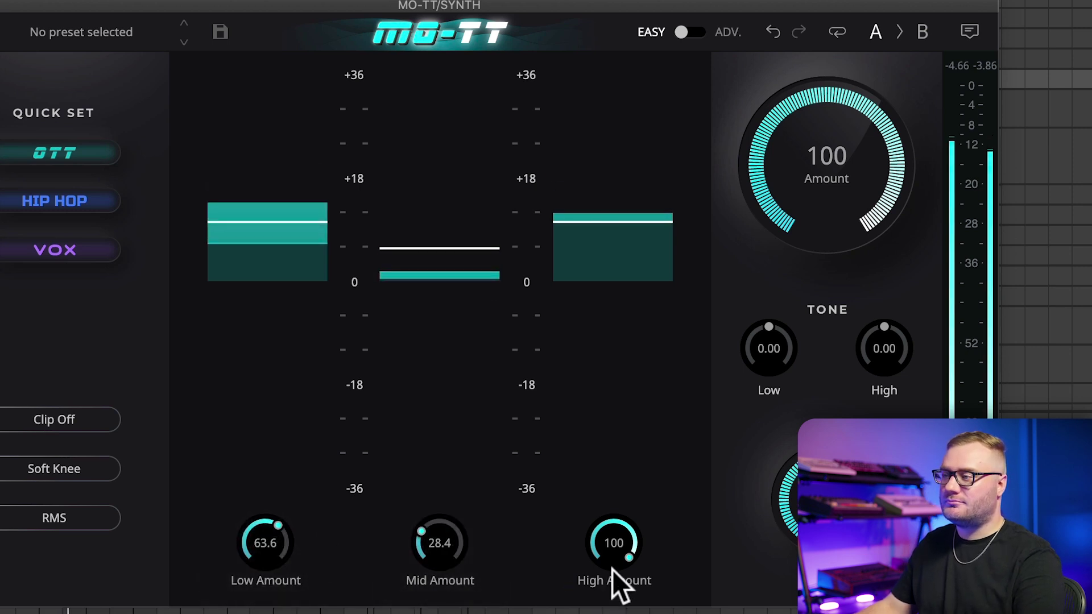
pyautogui.moveTo(614, 543); pyautogui.dragTo(564, 580)
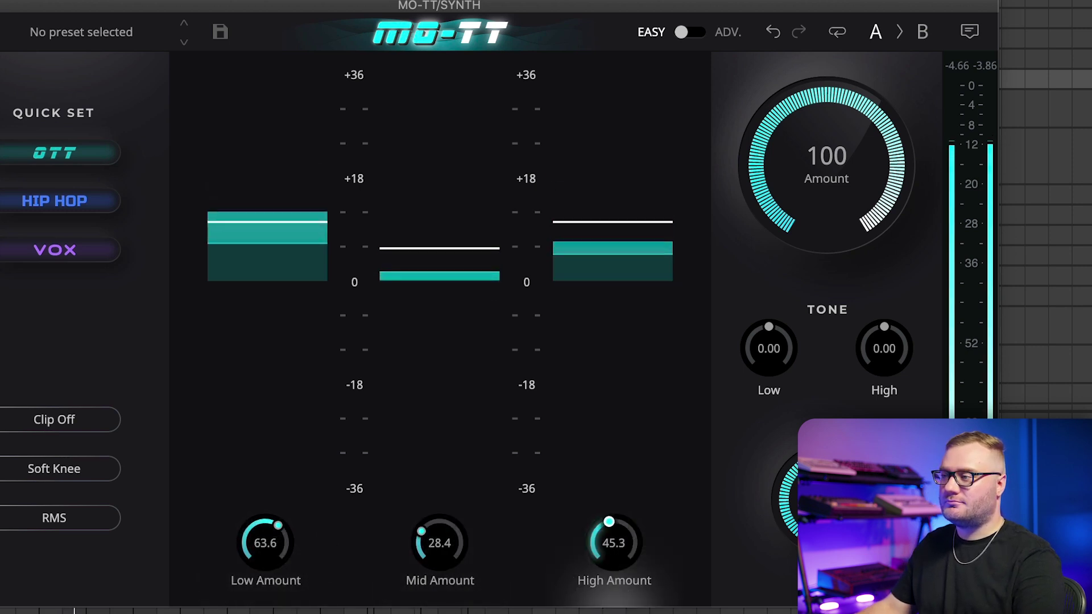
pyautogui.moveTo(613, 563); pyautogui.dragTo(611, 513)
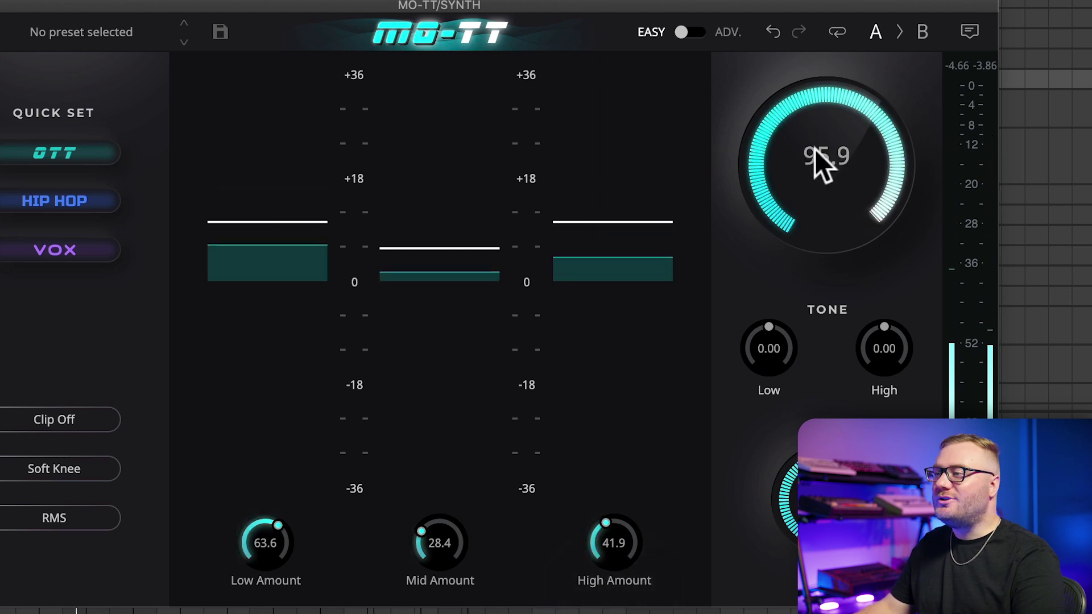
pyautogui.moveTo(815, 150)
pyautogui.mouseDown()
pyautogui.moveTo(796, 273)
pyautogui.moveTo(810, 84)
pyautogui.mouseUp()
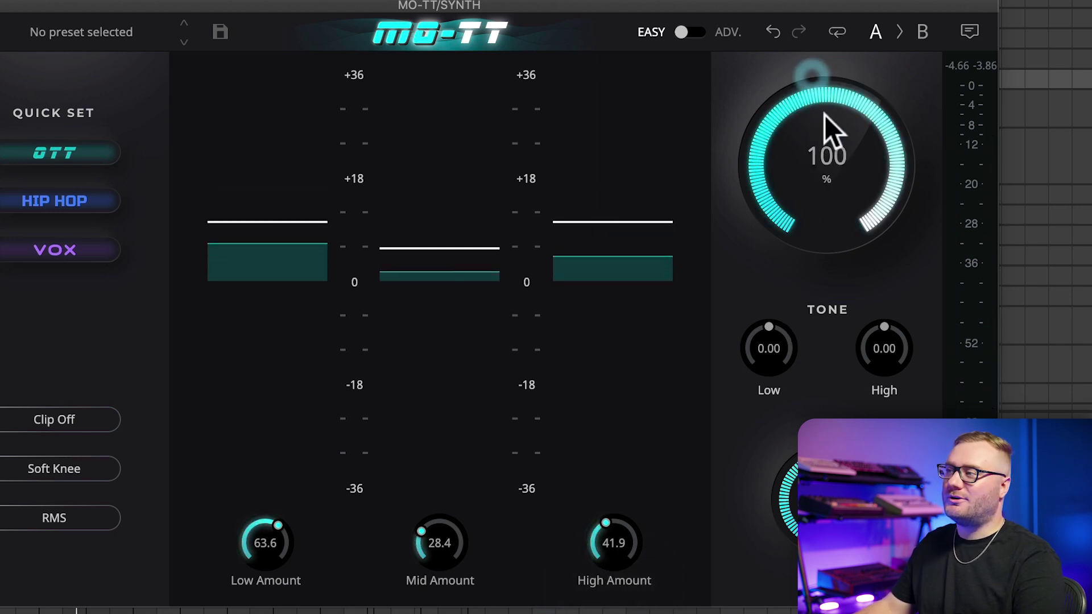
pyautogui.moveTo(831, 126)
pyautogui.mouseDown()
pyautogui.moveTo(803, 336)
pyautogui.moveTo(802, 66)
pyautogui.mouseUp()
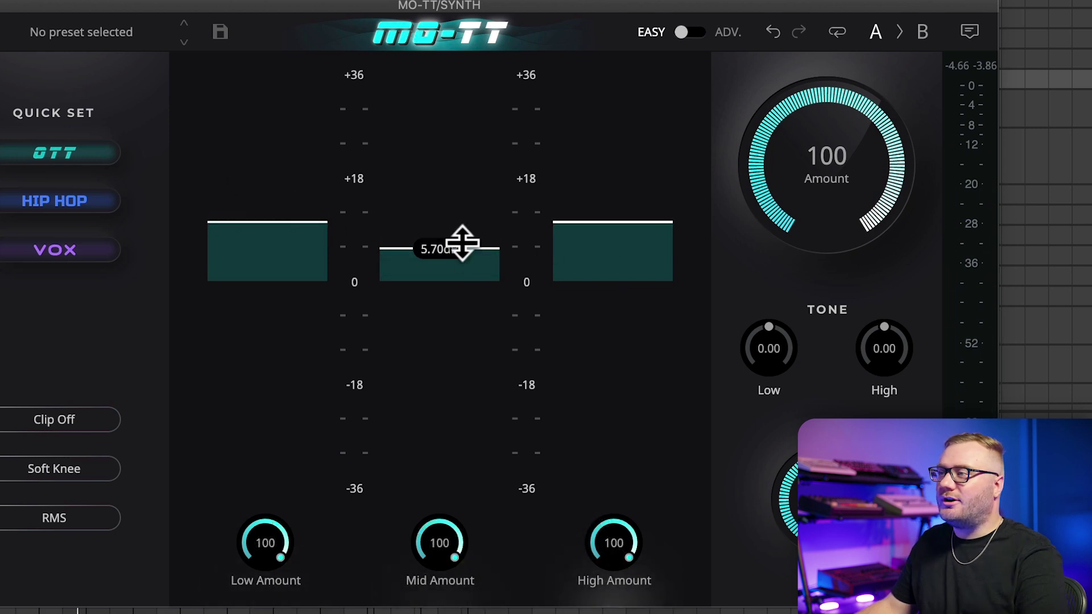
pyautogui.moveTo(612, 243)
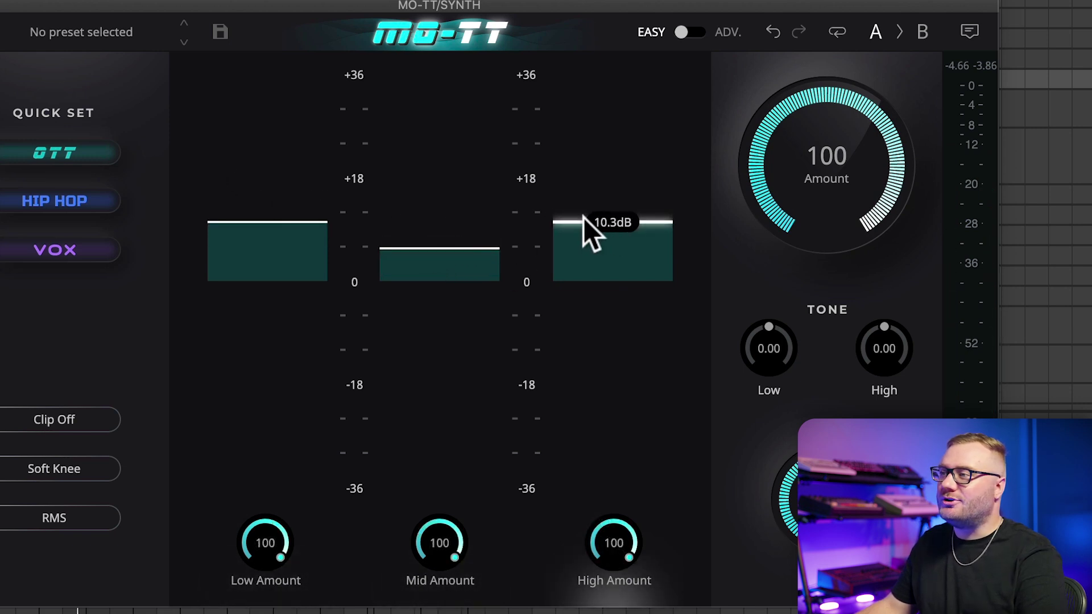
# Lower the high band threshold, then apply the OTT Quick Set to reset all bands.
pyautogui.moveTo(581, 208)
pyautogui.mouseDown()
pyautogui.moveTo(589, 256)
pyautogui.moveTo(593, 188)
pyautogui.mouseUp()
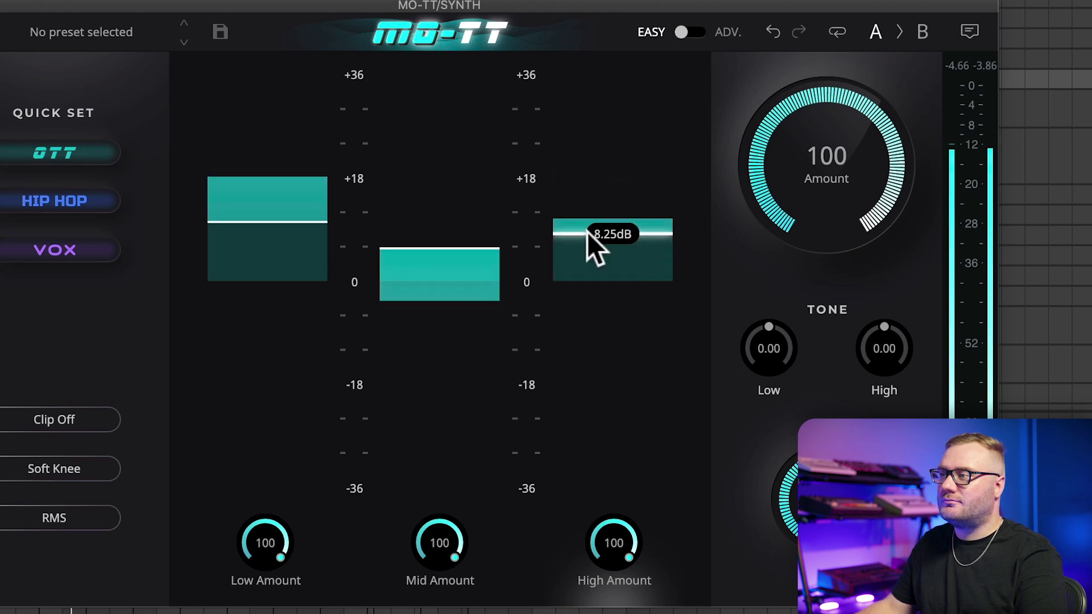
pyautogui.click(77, 152)
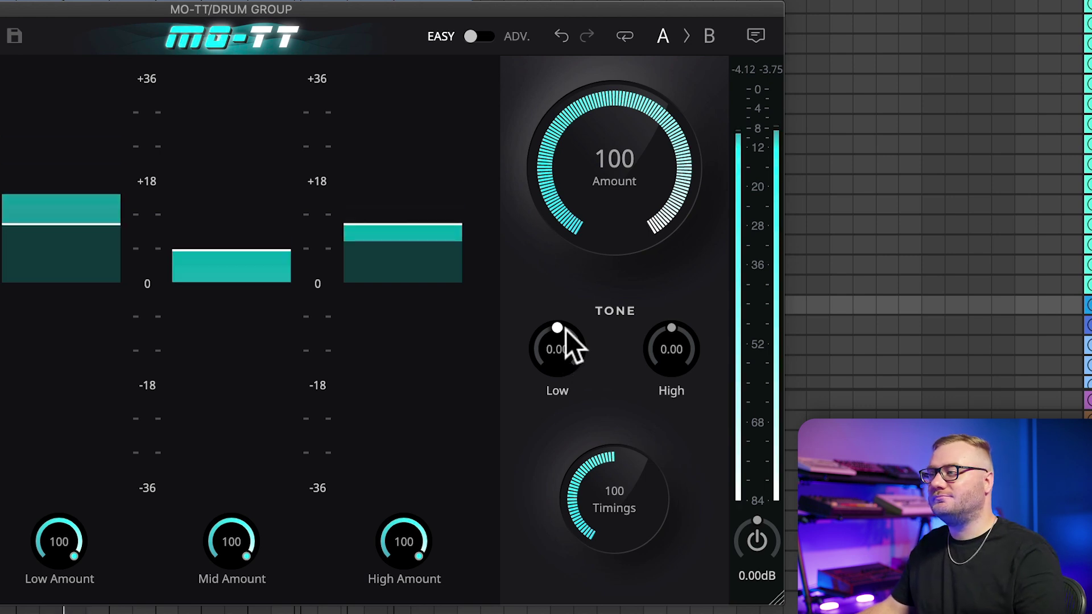
pyautogui.moveTo(564, 342)
pyautogui.mouseDown()
pyautogui.moveTo(573, 231)
pyautogui.moveTo(557, 485)
pyautogui.mouseUp()
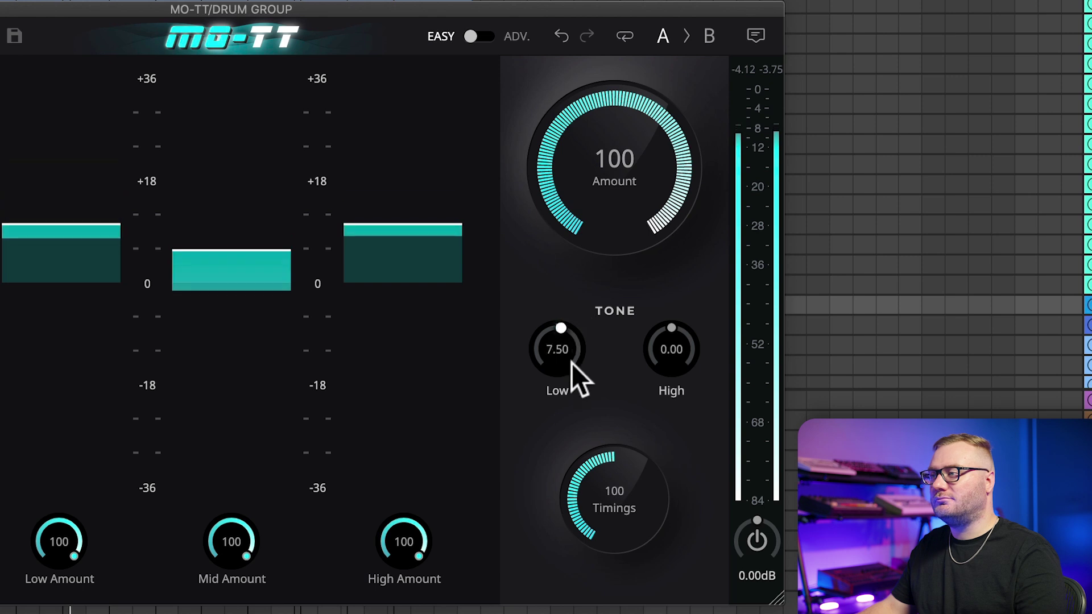
pyautogui.moveTo(559, 429); pyautogui.dragTo(560, 337)
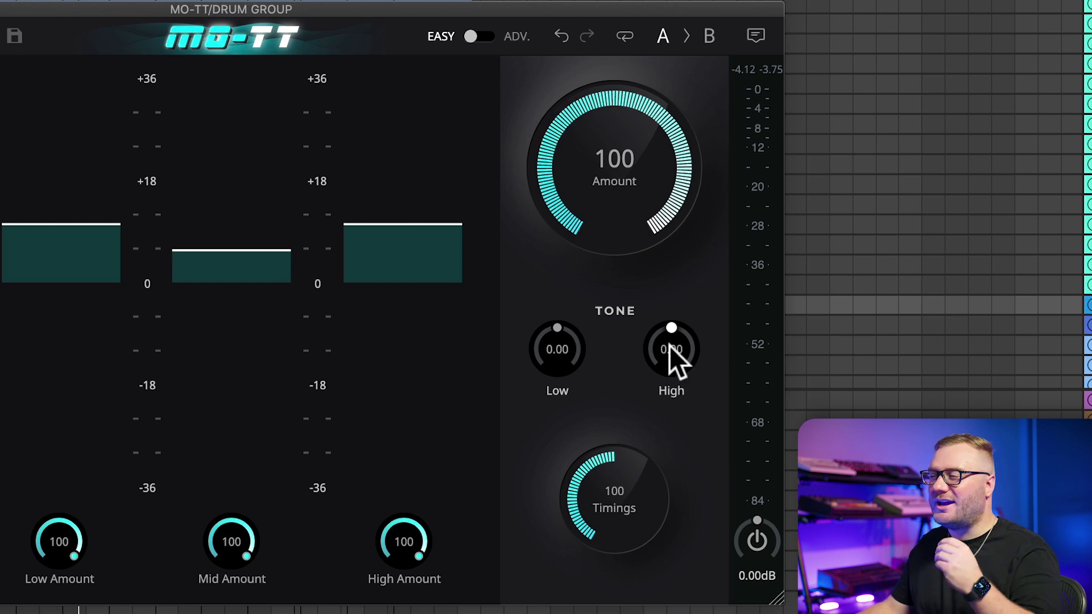
pyautogui.moveTo(675, 352)
pyautogui.mouseDown()
pyautogui.moveTo(680, 196)
pyautogui.moveTo(677, 511)
pyautogui.moveTo(677, 329)
pyautogui.mouseUp()
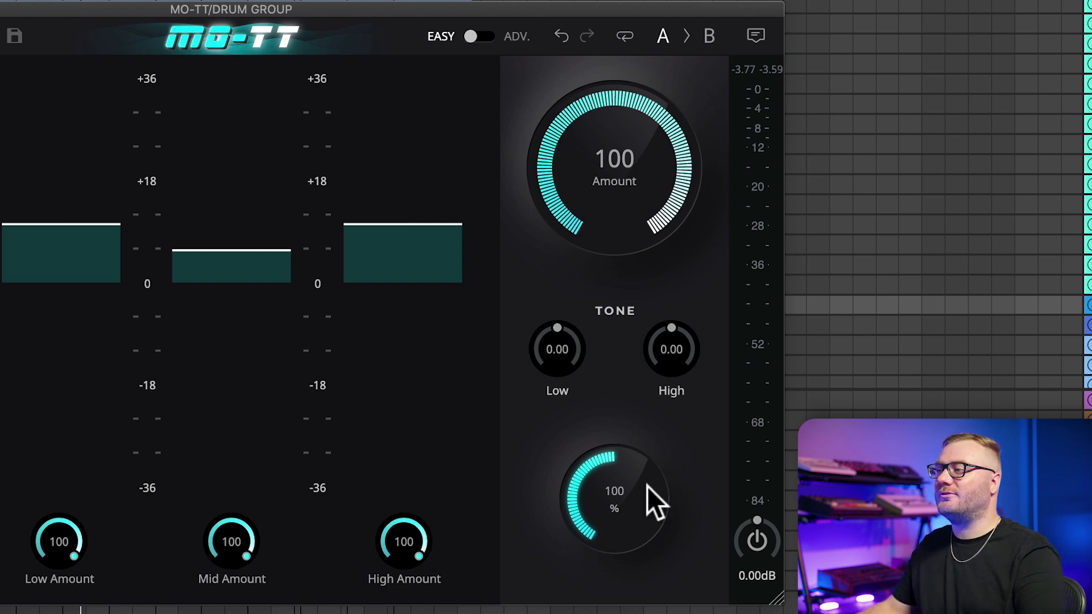
# Raise the drum group's Timings knob above 100% to lengthen compression timings.
pyautogui.moveTo(645, 487)
pyautogui.mouseDown()
pyautogui.moveTo(631, 338)
pyautogui.moveTo(630, 610)
pyautogui.moveTo(616, 330)
pyautogui.moveTo(626, 492)
pyautogui.mouseUp()
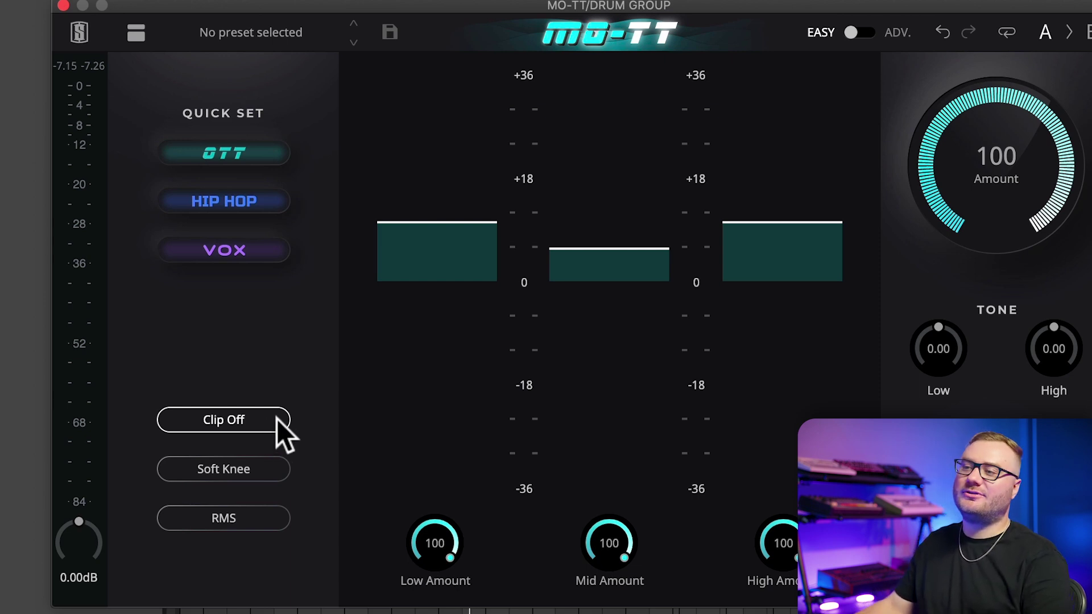
# Set the drum group compressor to Clip On, Hard Knee and Peak detection.
pyautogui.click(277, 419)
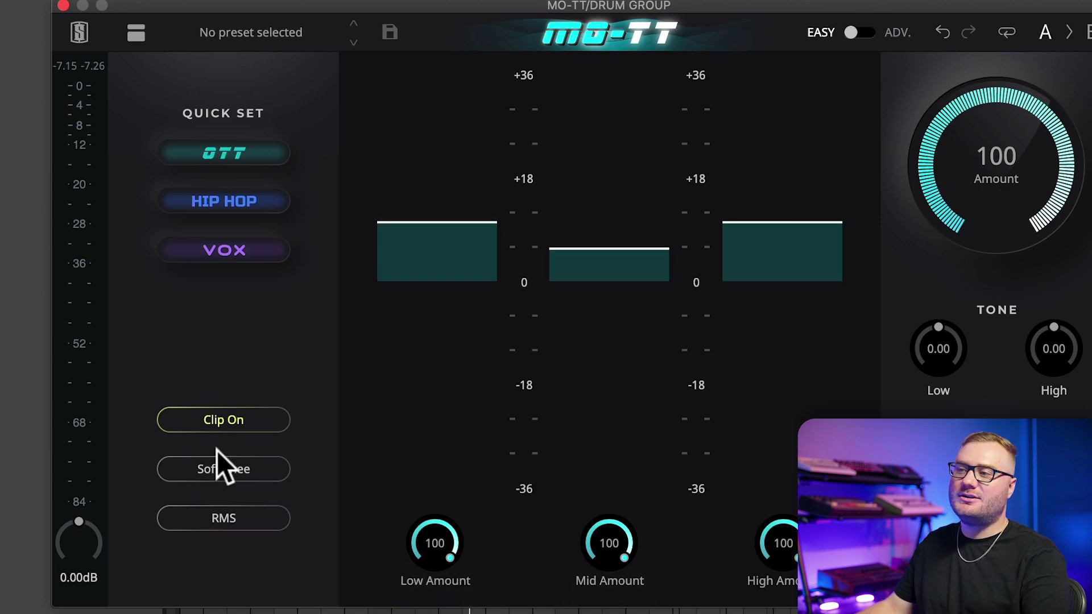
pyautogui.click(248, 463)
pyautogui.click(263, 471)
pyautogui.click(260, 518)
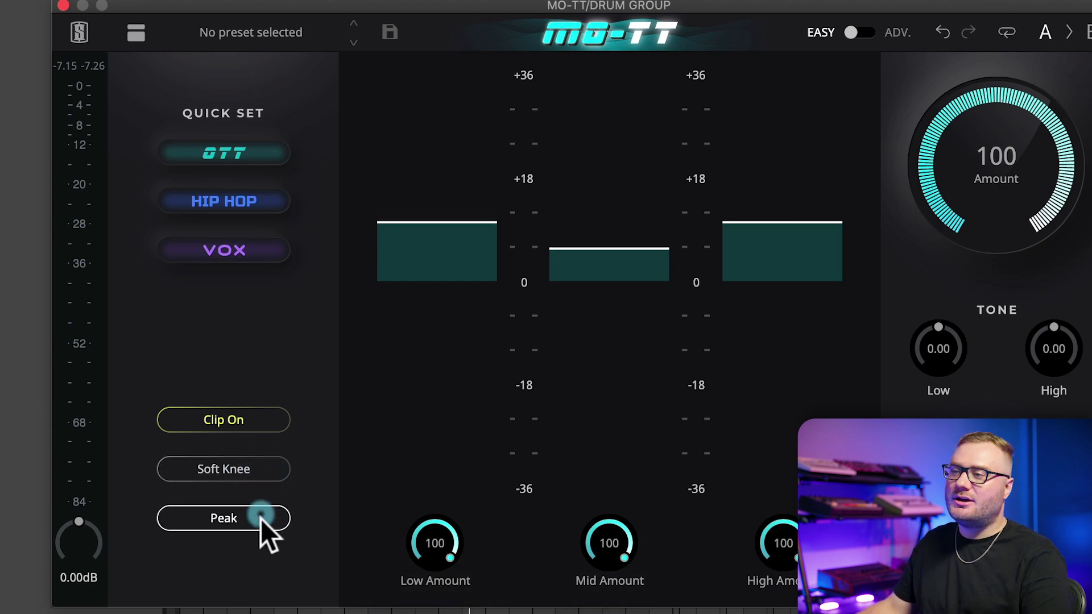
pyautogui.click(259, 419)
pyautogui.click(259, 419)
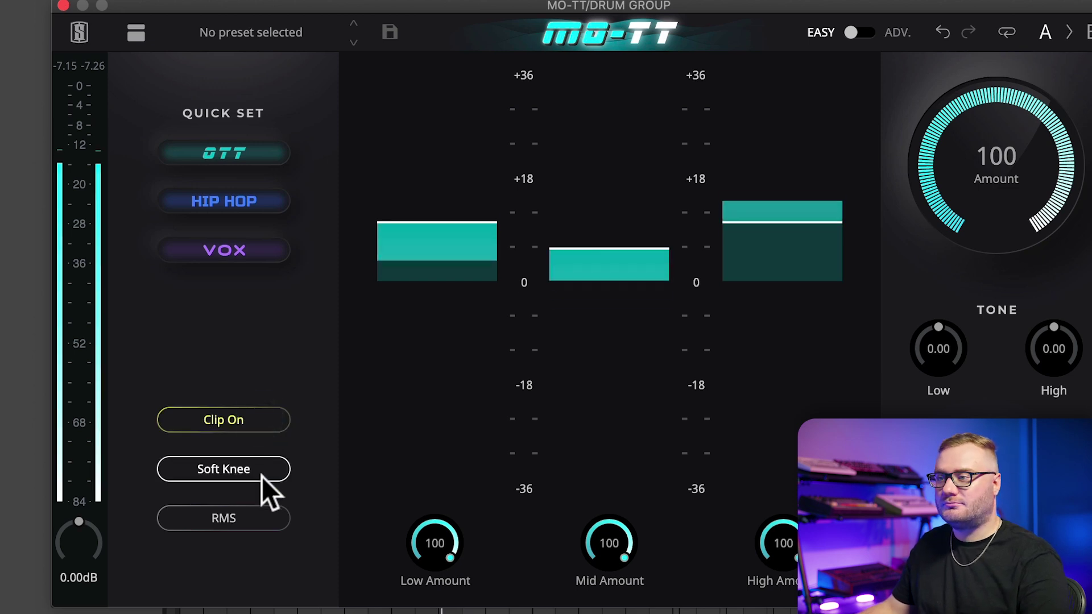
pyautogui.click(262, 517)
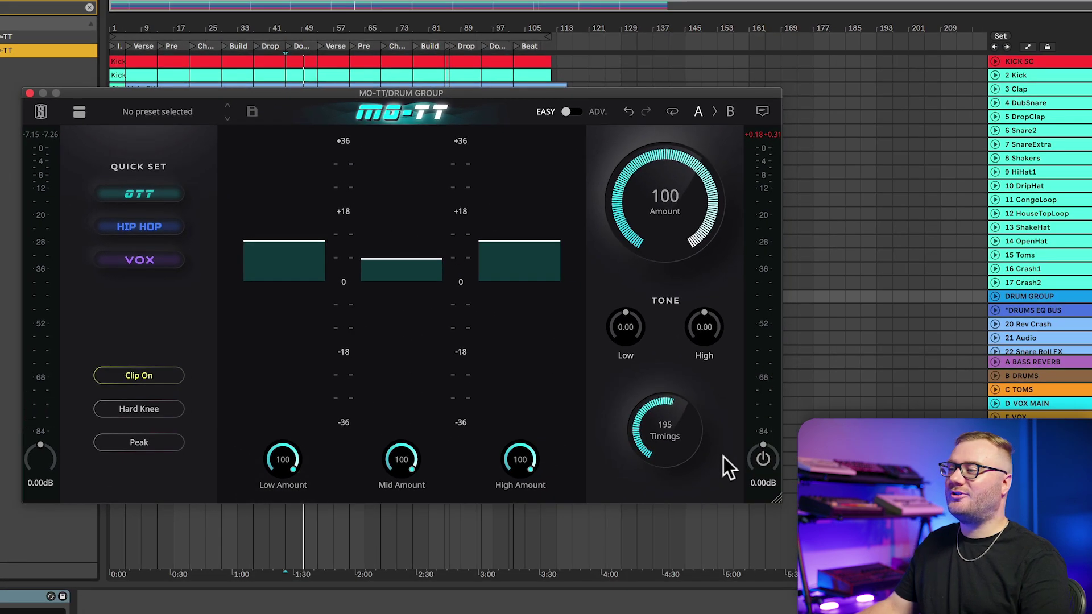
# Bypass and re-enable the drum compressor, then lower its overall Amount to 43.4.
pyautogui.click(760, 462)
pyautogui.click(761, 462)
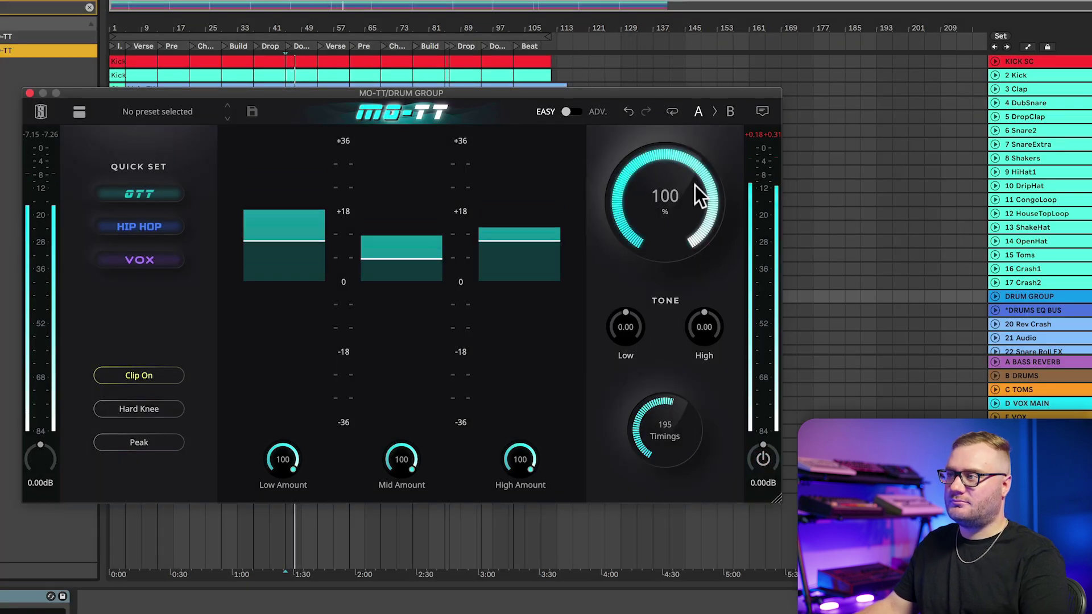
pyautogui.moveTo(695, 186); pyautogui.dragTo(682, 286)
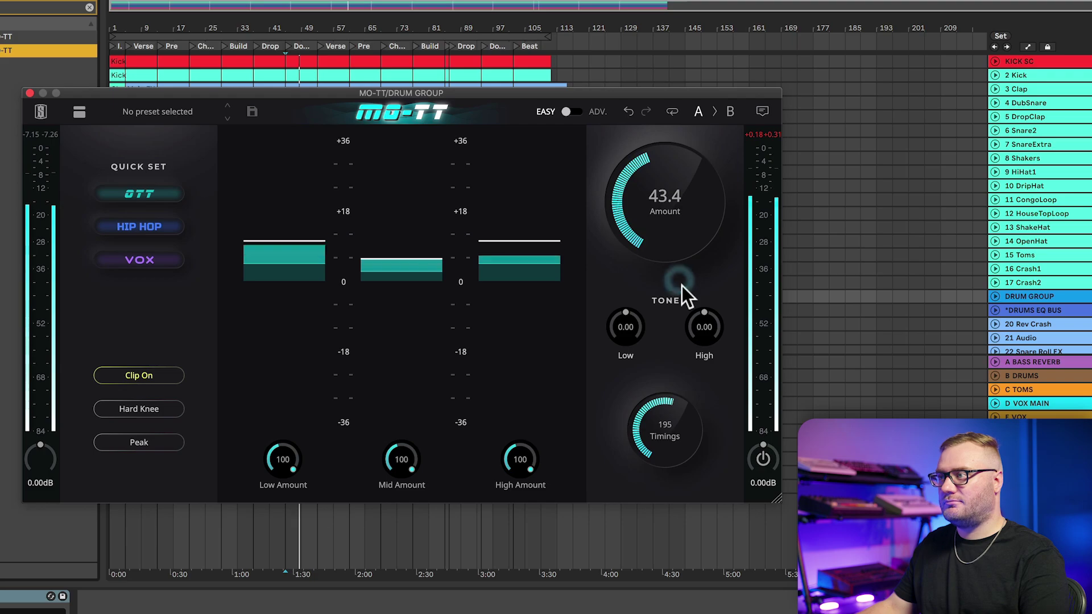